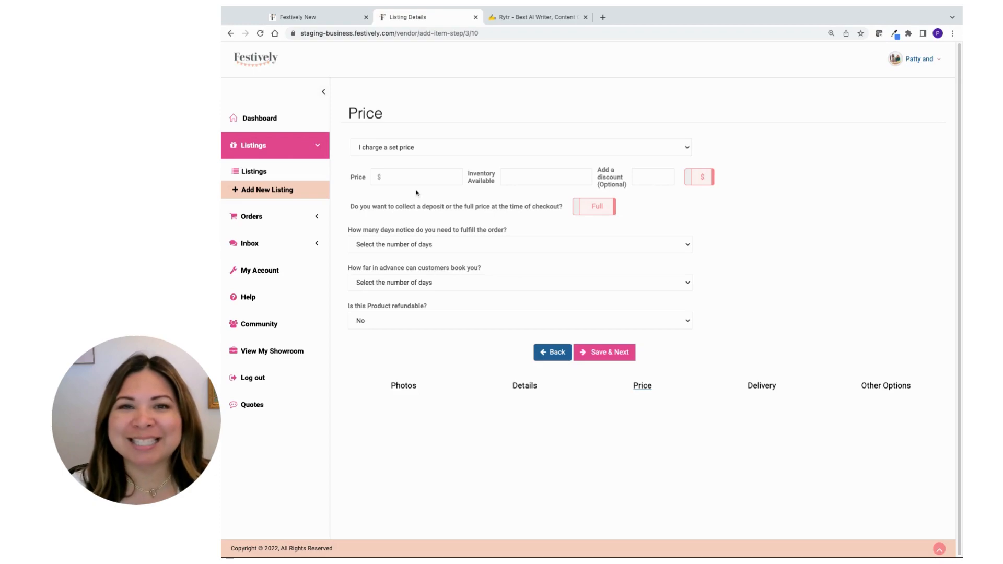
- Set the item's fixed price to $25 and try the unit switch for the optional discount, returning it to dollars
{"action": "type", "text": "25"}
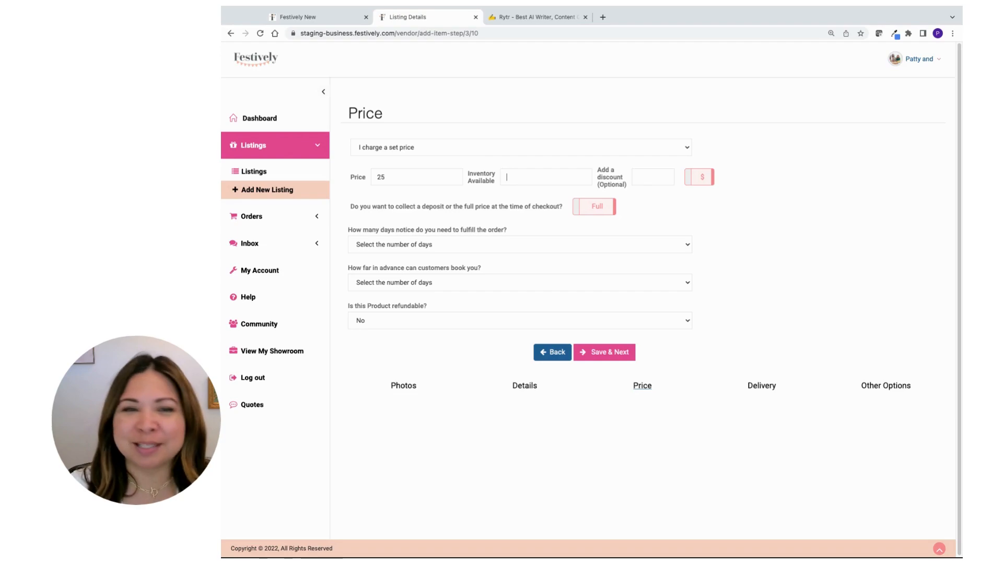
{"action": "left_click", "coordinate": [701, 180]}
{"action": "left_click", "coordinate": [702, 180]}
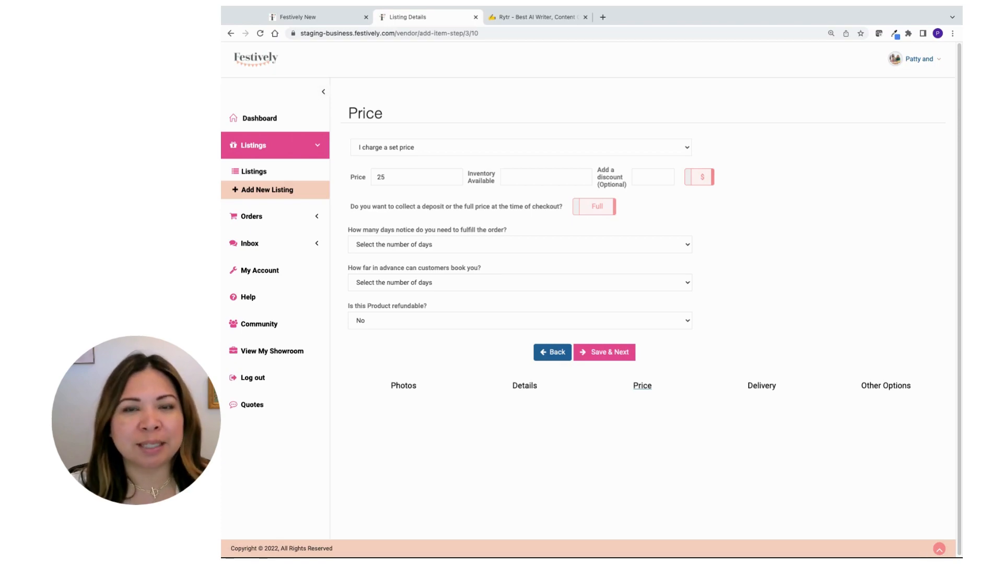
- Collect a deposit instead of the full price at checkout and set it to 20 percent
{"action": "left_click", "coordinate": [594, 207]}
{"action": "left_click", "coordinate": [391, 235]}
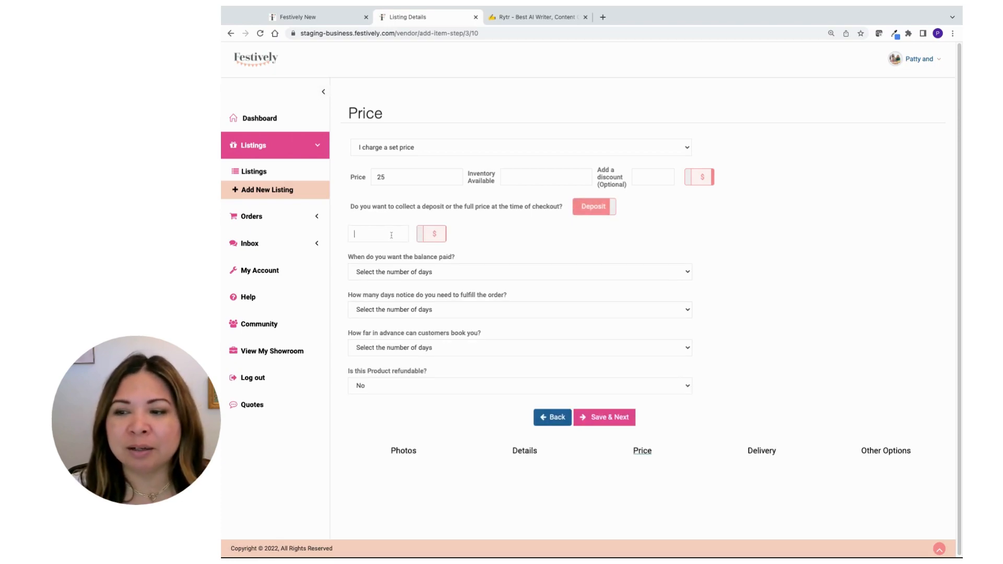
{"action": "left_click", "coordinate": [439, 235]}
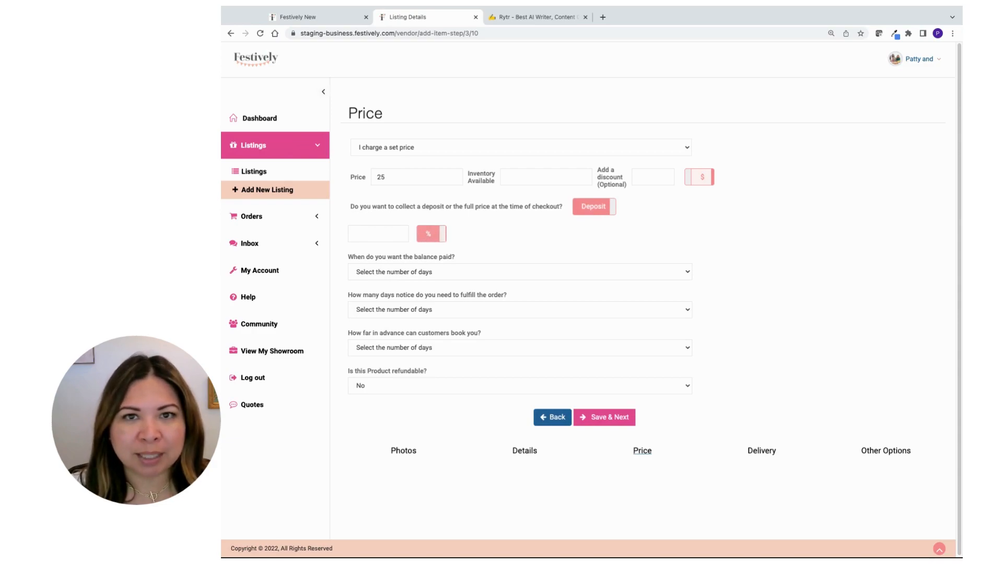
{"action": "left_click", "coordinate": [435, 234]}
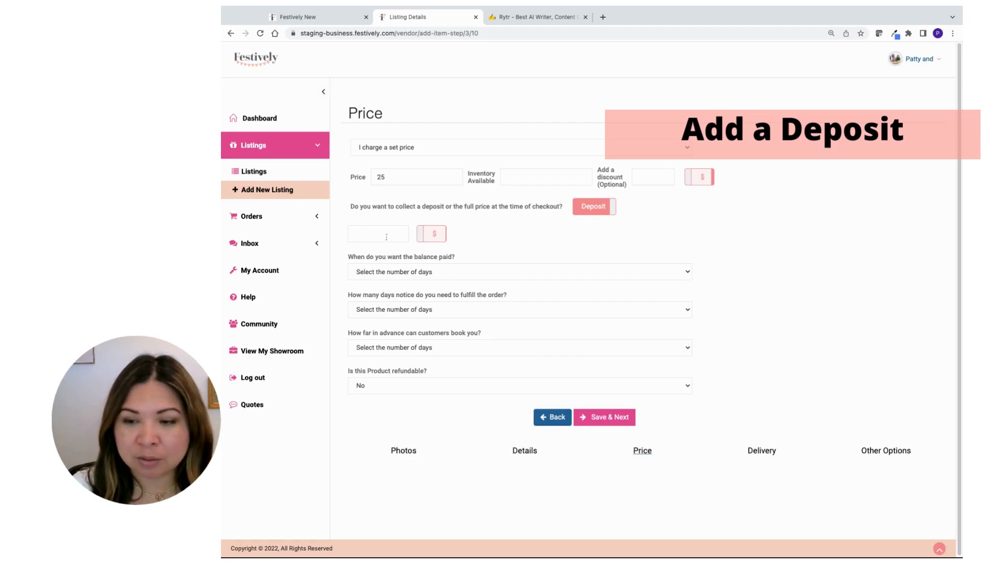
{"action": "type", "text": "20"}
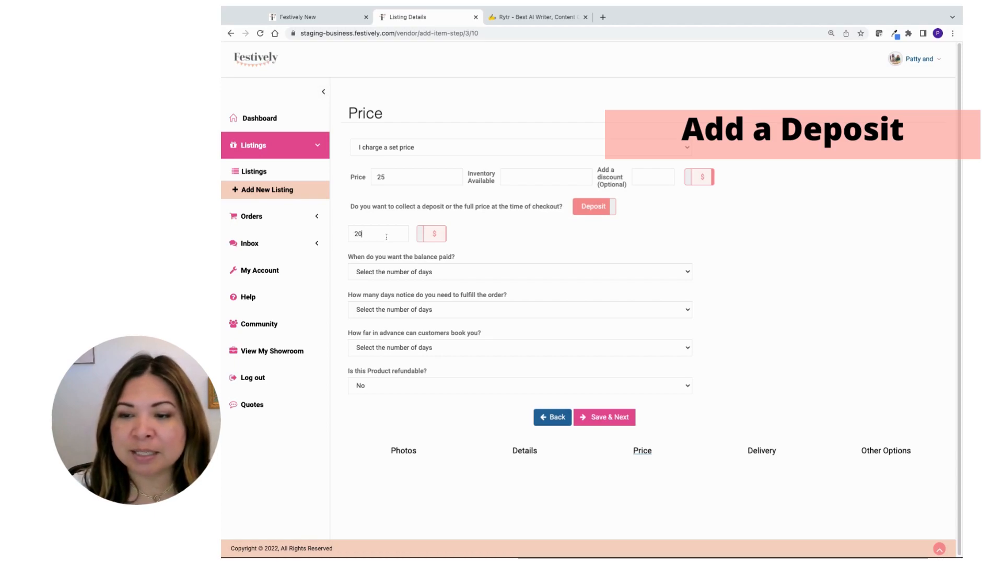
{"action": "left_click", "coordinate": [442, 235]}
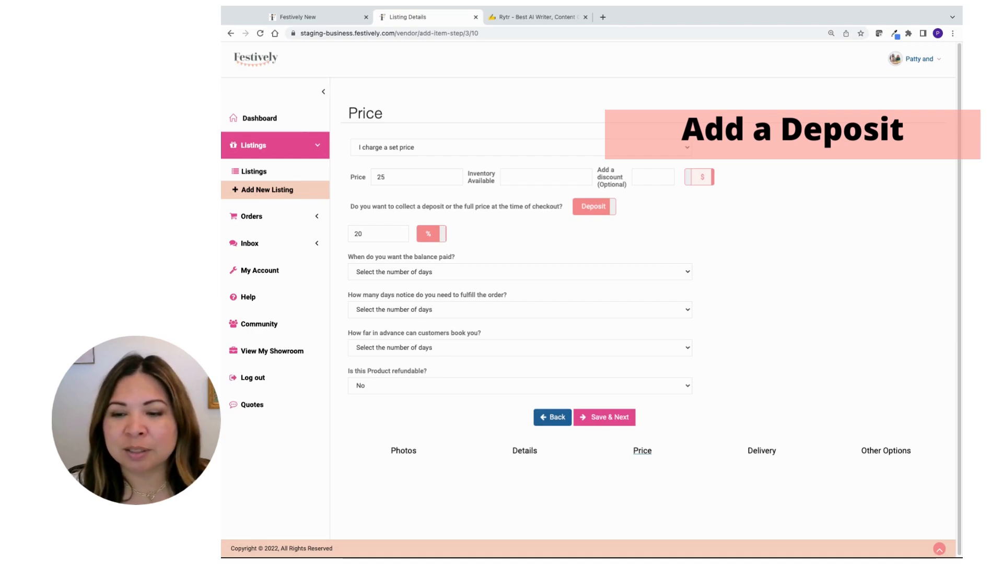
- Set the balance due to 7 days, the notice needed to 5 and advance booking to 60, and save the pricing
{"action": "left_click", "coordinate": [507, 344]}
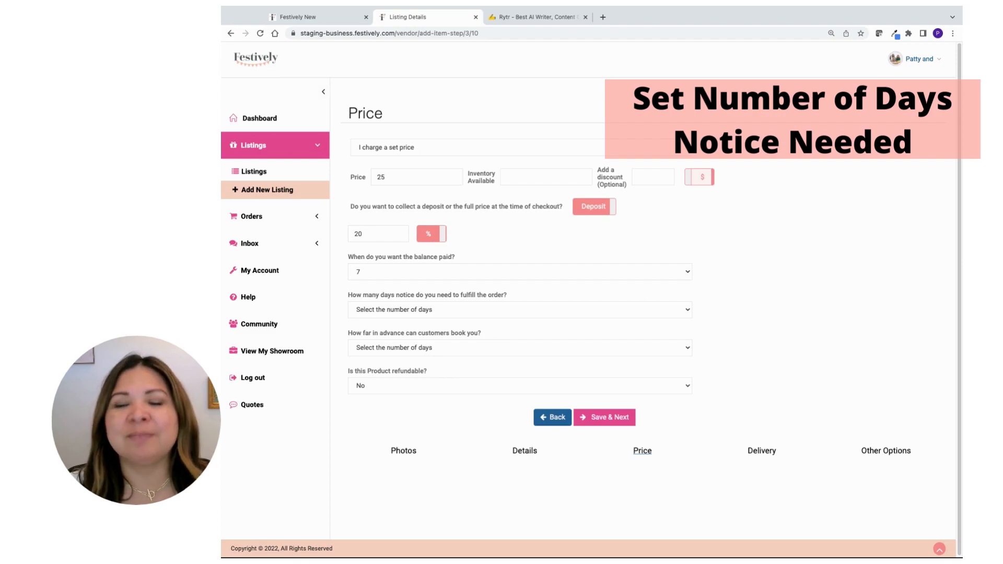
{"action": "left_click", "coordinate": [520, 310]}
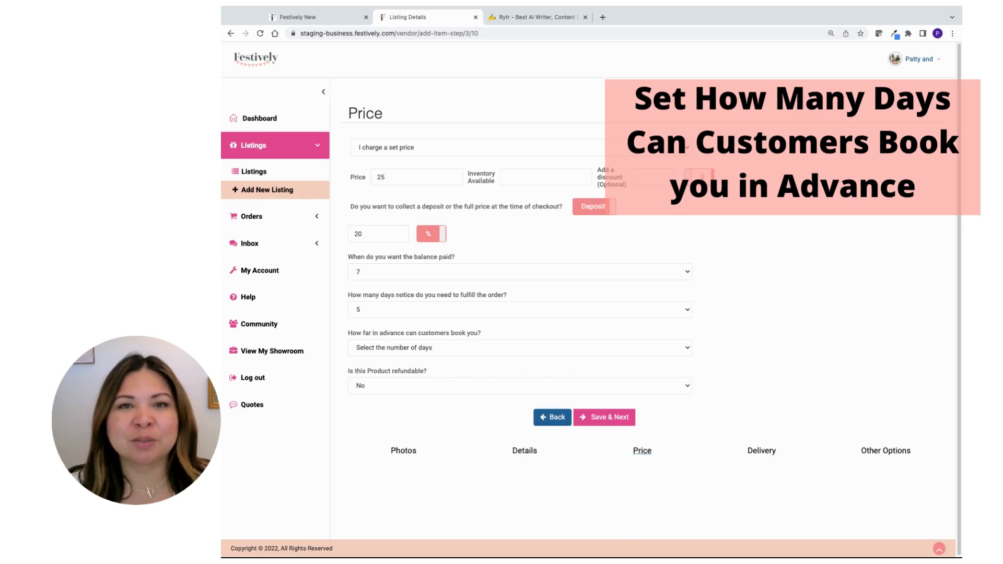
{"action": "left_click", "coordinate": [557, 469]}
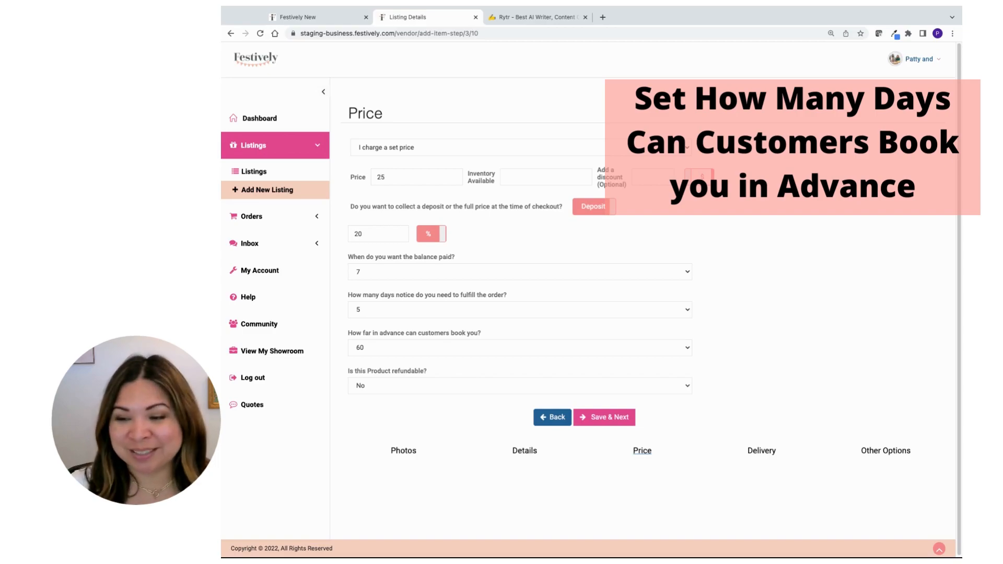
{"action": "left_click", "coordinate": [610, 421]}
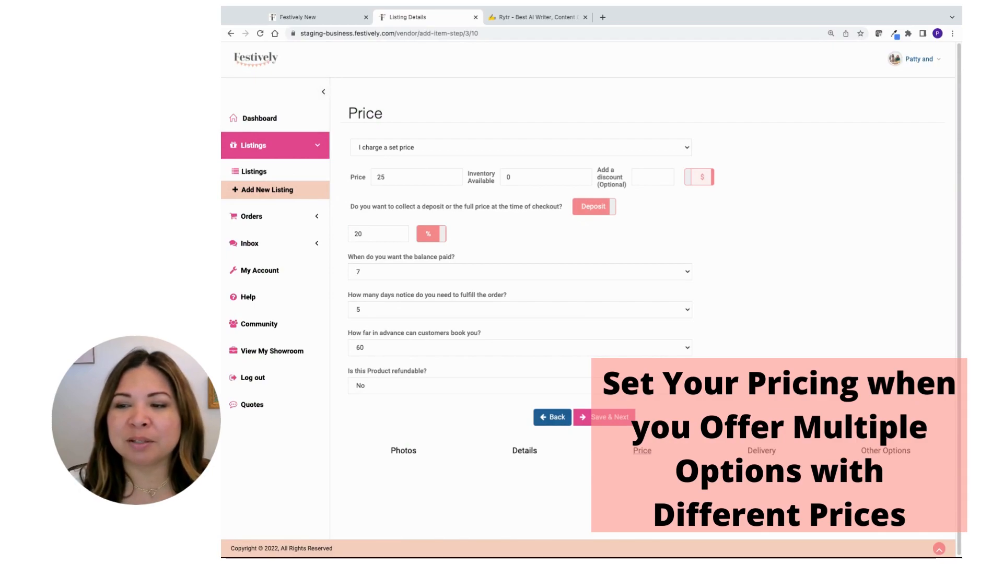
- Switch the listing to multiple price options and set Small to 25, Medium to 45 and Large to 65
{"action": "left_click", "coordinate": [641, 162]}
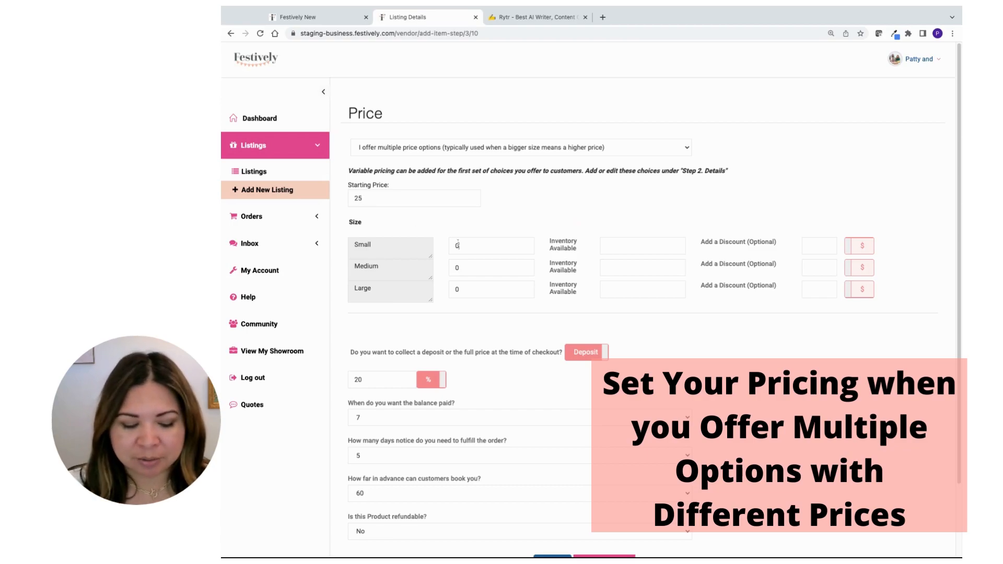
{"action": "type", "text": "25"}
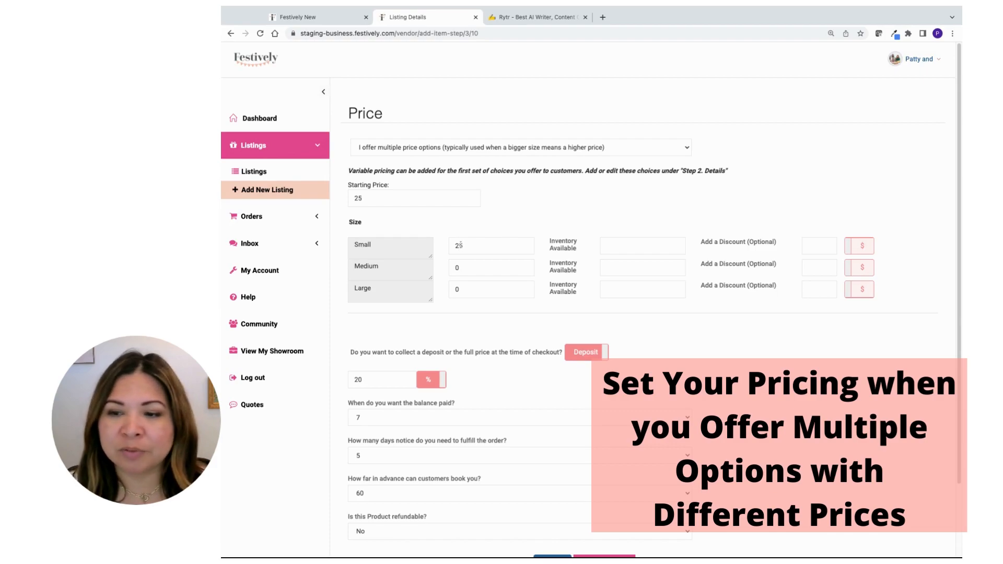
{"action": "double_click", "coordinate": [466, 270]}
{"action": "type", "text": "45"}
{"action": "double_click", "coordinate": [468, 293]}
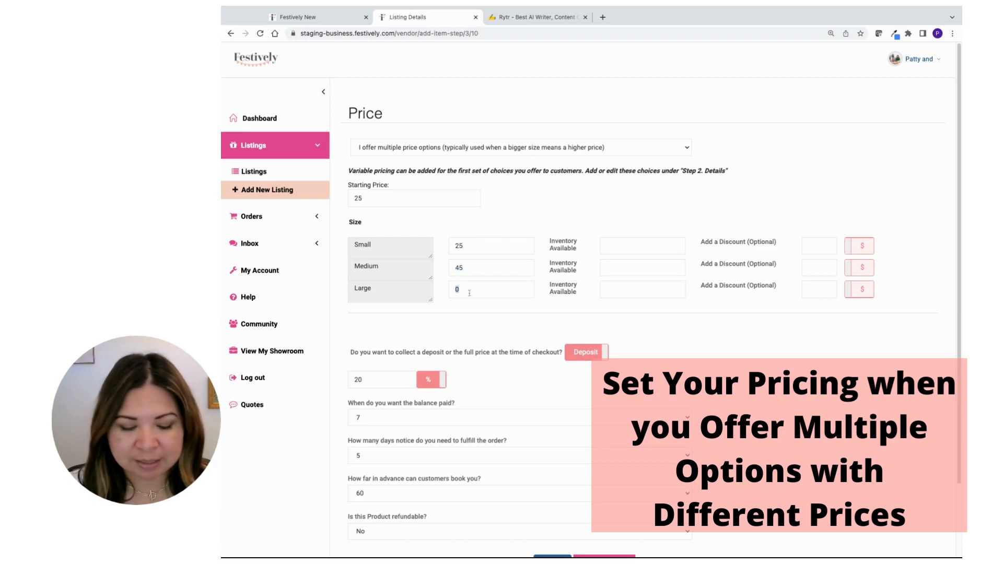
{"action": "type", "text": "65"}
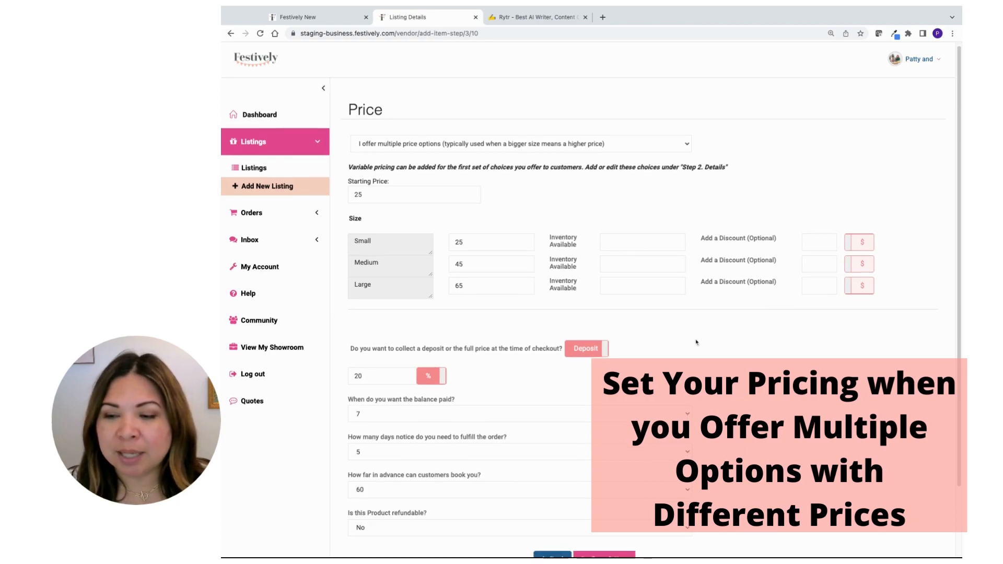
{"action": "scroll", "coordinate": [605, 313], "scroll_direction": "down", "scroll_amount": 1}
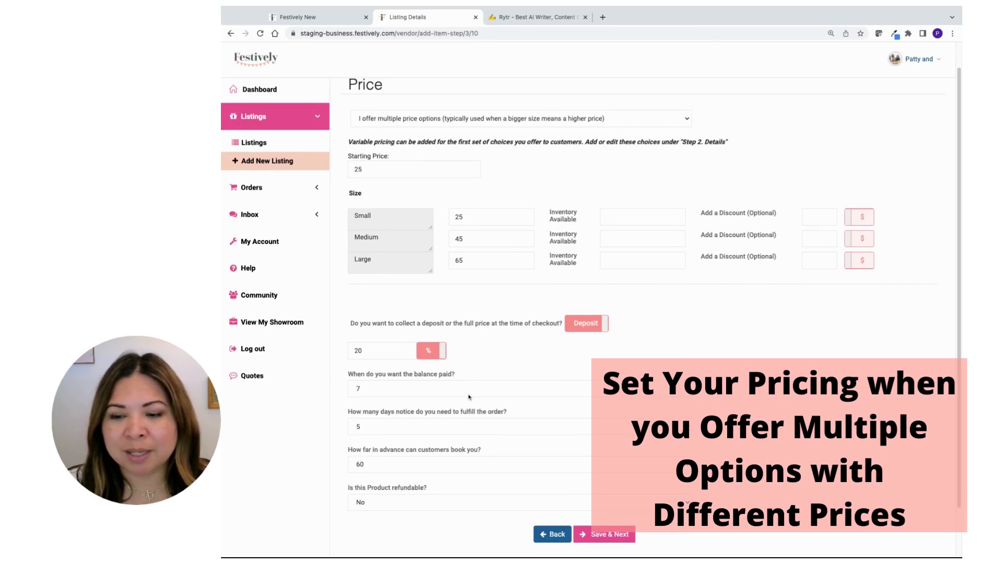
{"action": "scroll", "coordinate": [515, 416], "scroll_direction": "down", "scroll_amount": 1}
{"action": "scroll", "coordinate": [516, 407], "scroll_direction": "down", "scroll_amount": 1}
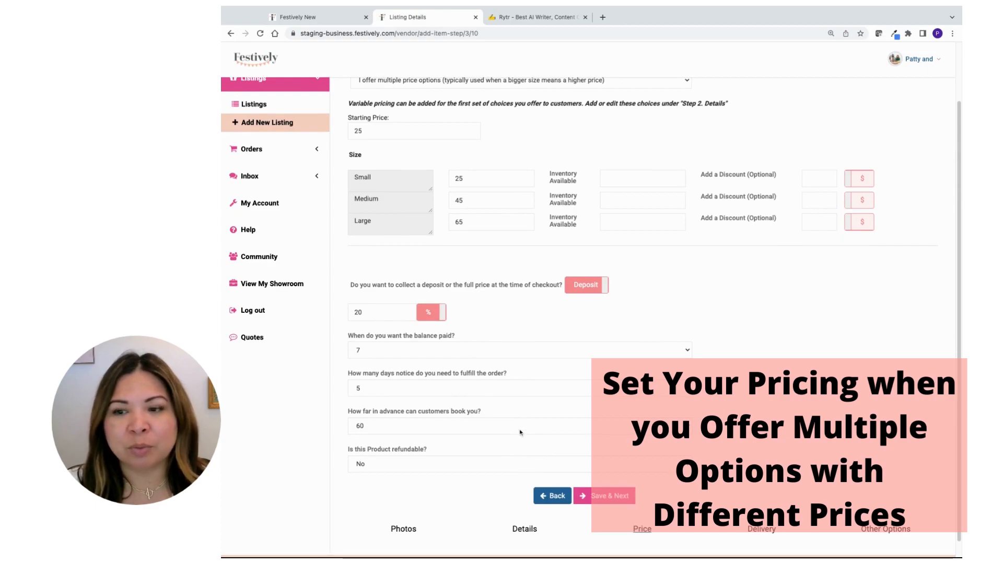
{"action": "scroll", "coordinate": [523, 475], "scroll_direction": "up", "scroll_amount": 1}
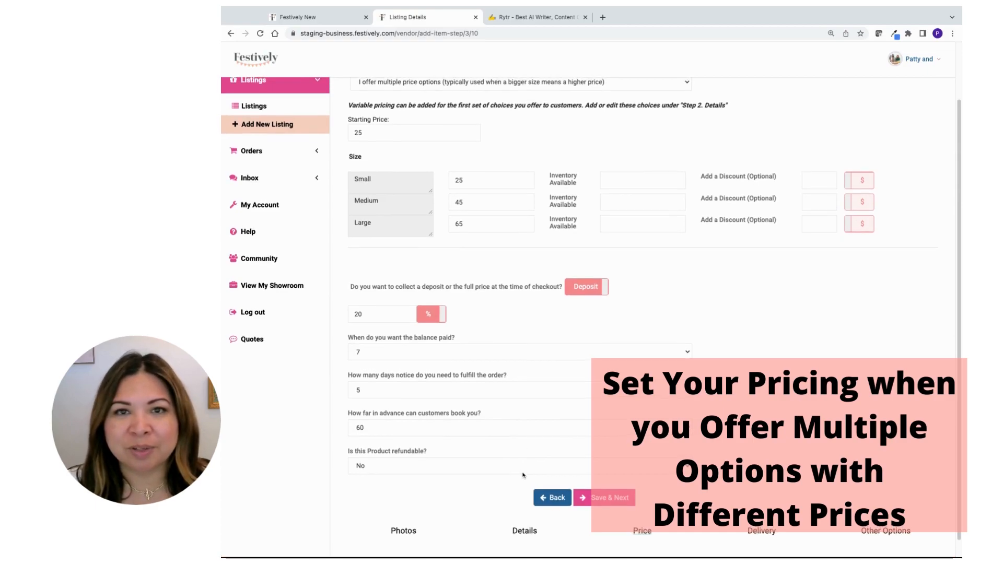
{"action": "scroll", "coordinate": [566, 290], "scroll_direction": "up", "scroll_amount": 2}
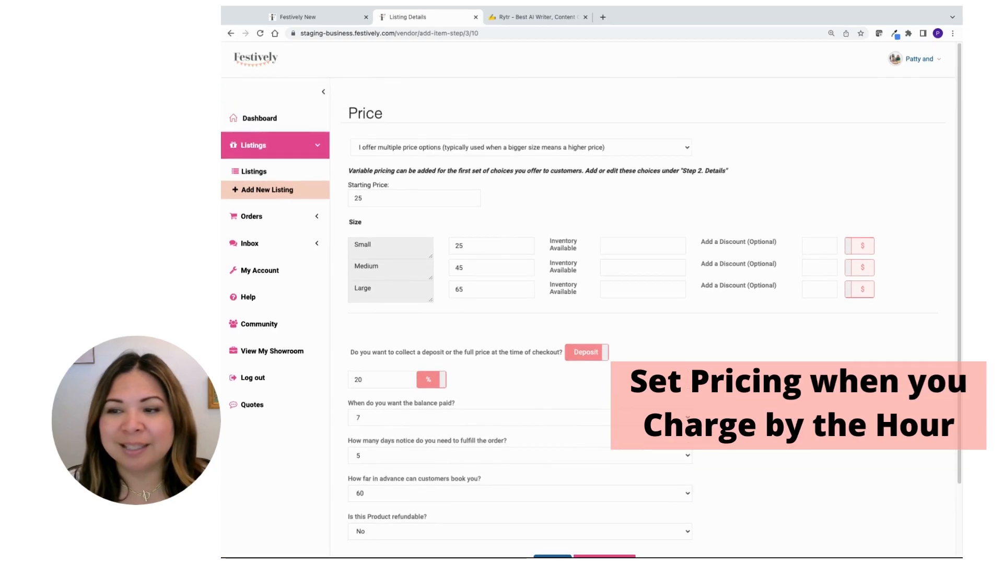
- Switch to hourly pricing at $100 with a 2-hour minimum and 6-hour maximum, and view the business days and hours of operation
{"action": "left_click", "coordinate": [547, 159]}
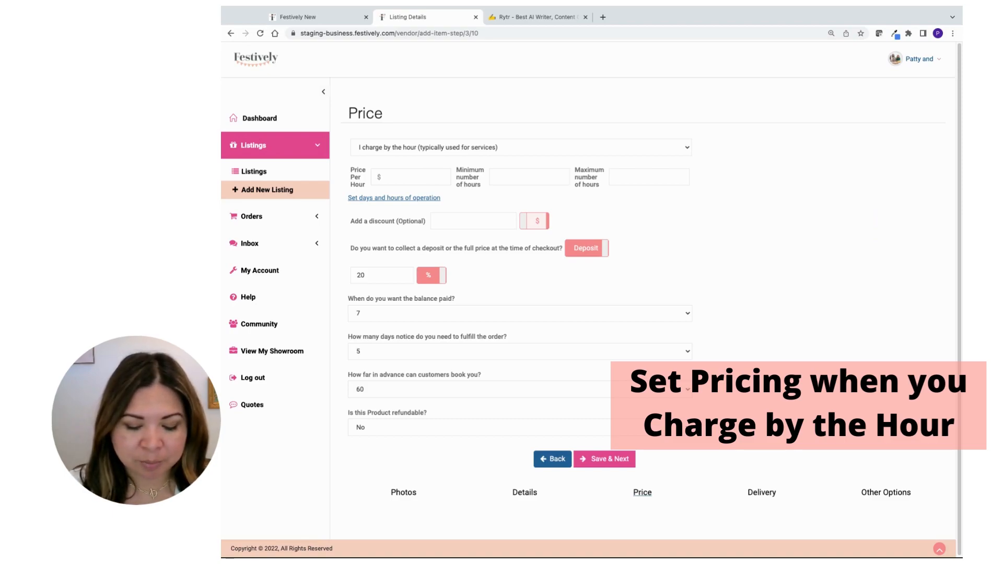
{"action": "type", "text": "100"}
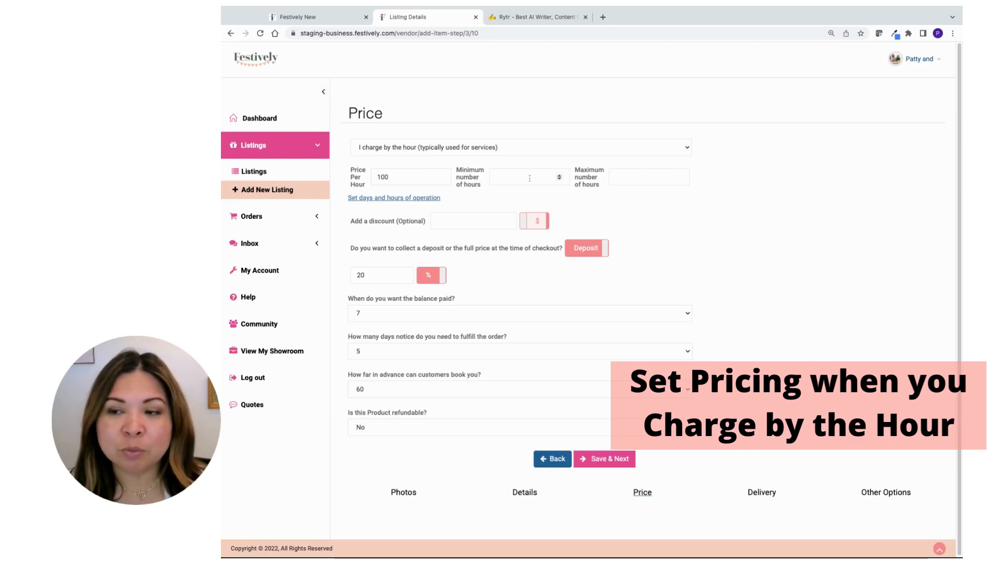
{"action": "left_click", "coordinate": [628, 179]}
{"action": "type", "text": "6"}
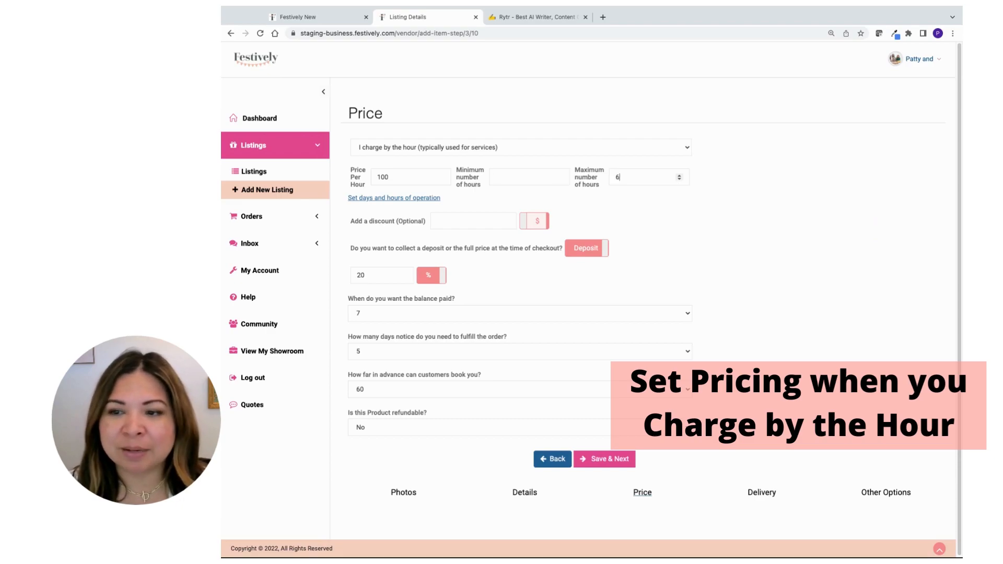
{"action": "left_click", "coordinate": [547, 176]}
{"action": "type", "text": "2"}
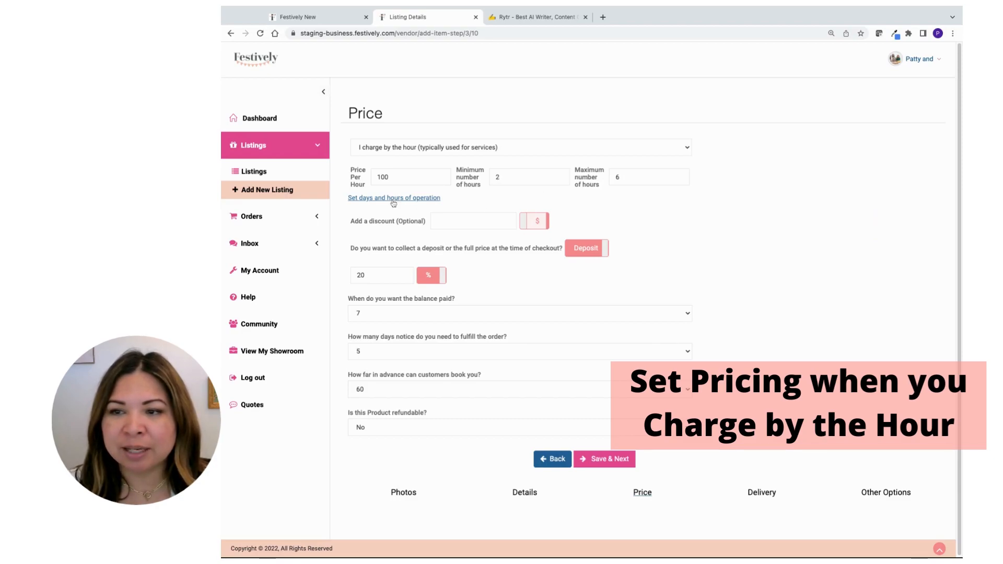
{"action": "left_click", "coordinate": [393, 198]}
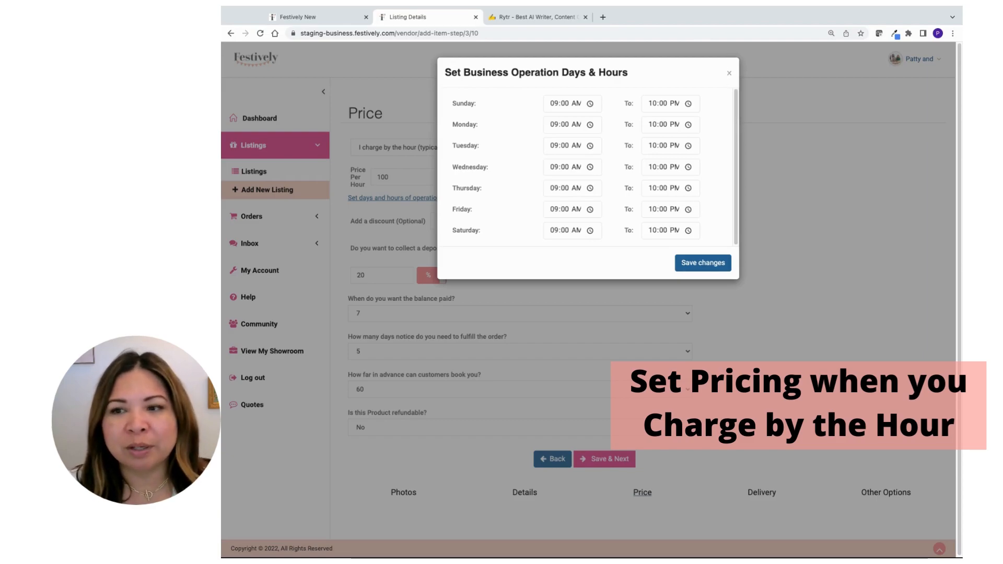
{"action": "left_click", "coordinate": [729, 73]}
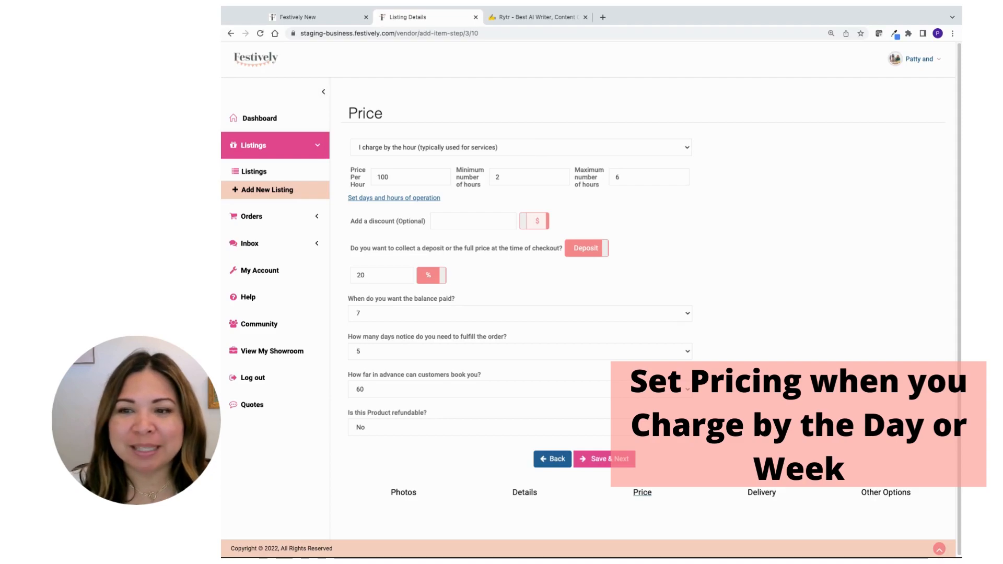
- Preview the day or week rental pricing, and switch the listing to a price range that requires a custom quote
{"action": "left_click", "coordinate": [437, 157]}
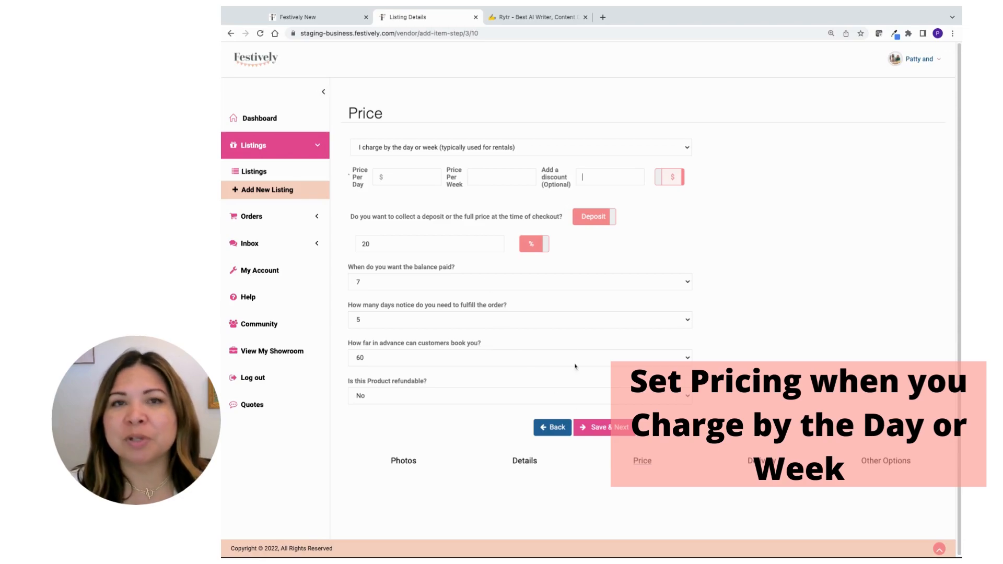
{"action": "left_click", "coordinate": [511, 151]}
{"action": "left_click", "coordinate": [511, 160]}
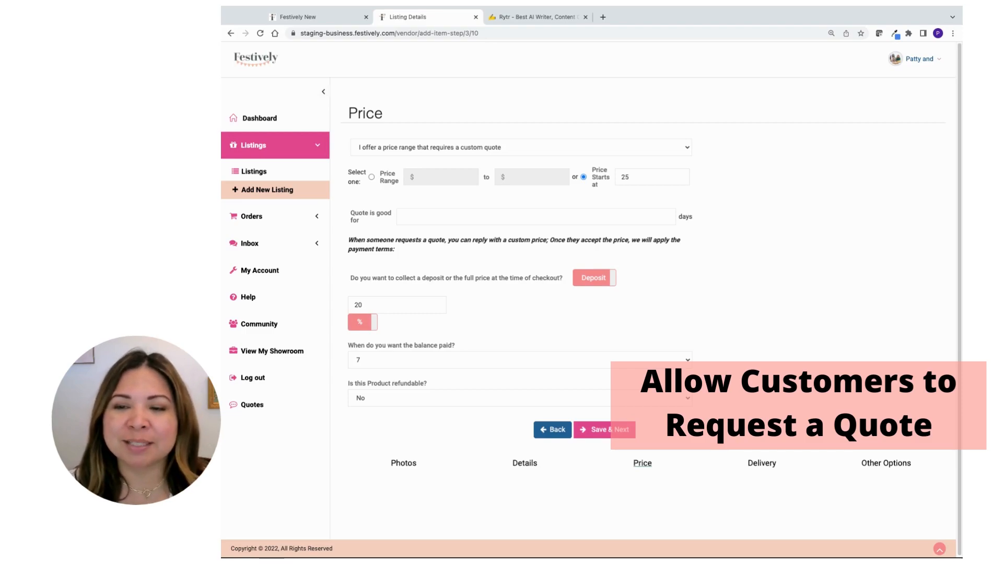
- Use a starting price of $25 for the custom quote and make the quote good for 20 days
{"action": "left_click", "coordinate": [372, 177]}
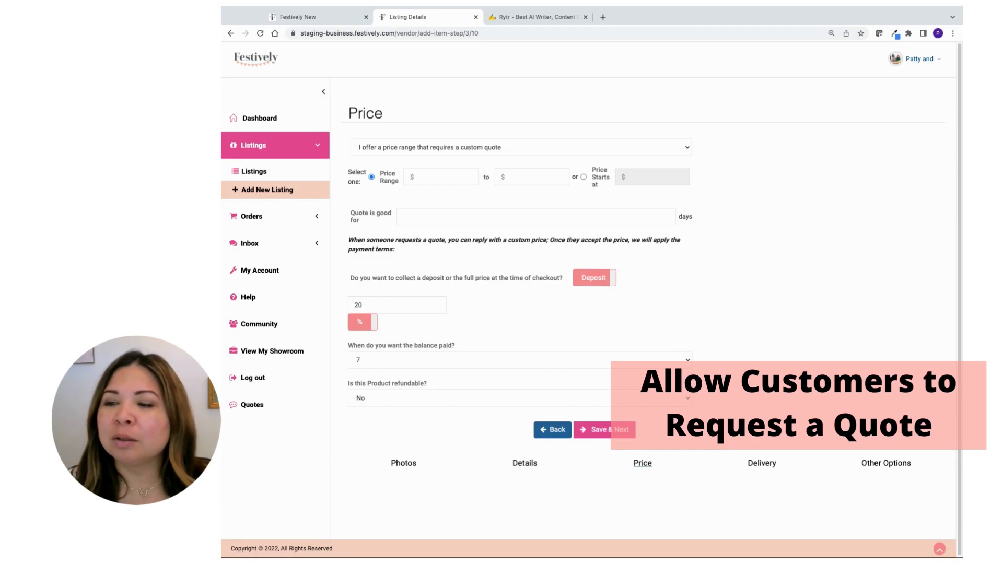
{"action": "left_click", "coordinate": [583, 178]}
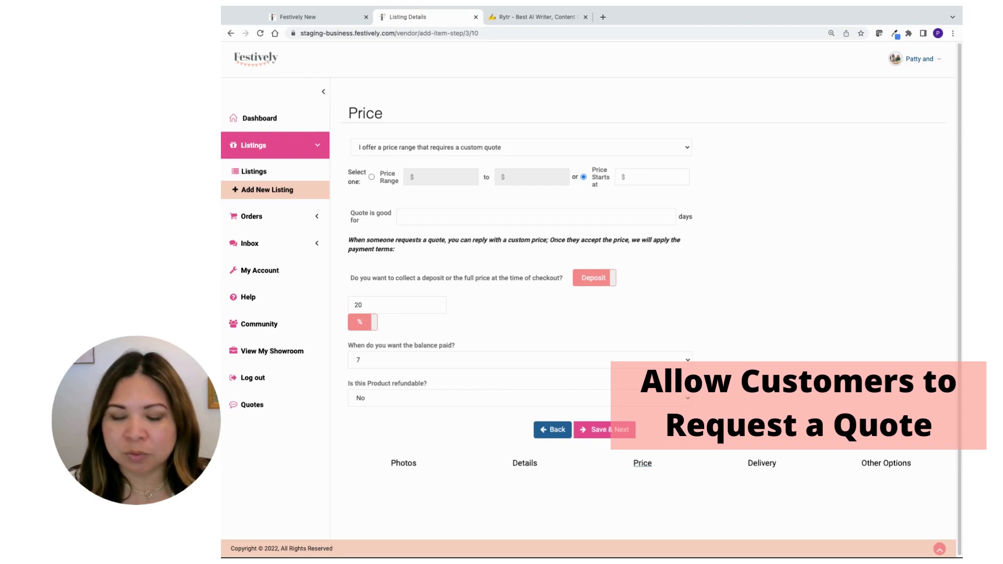
{"action": "type", "text": "25"}
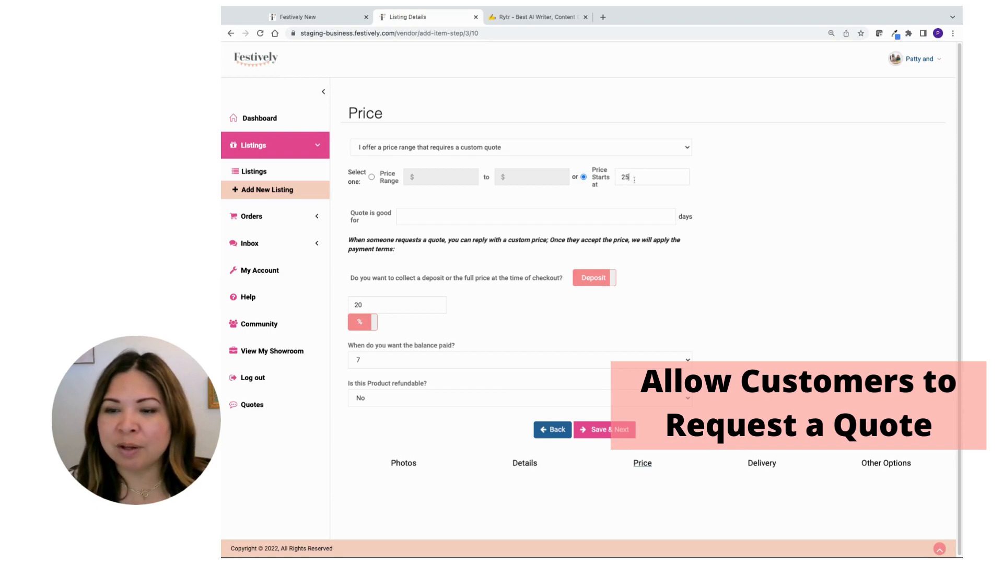
{"action": "left_click", "coordinate": [544, 224]}
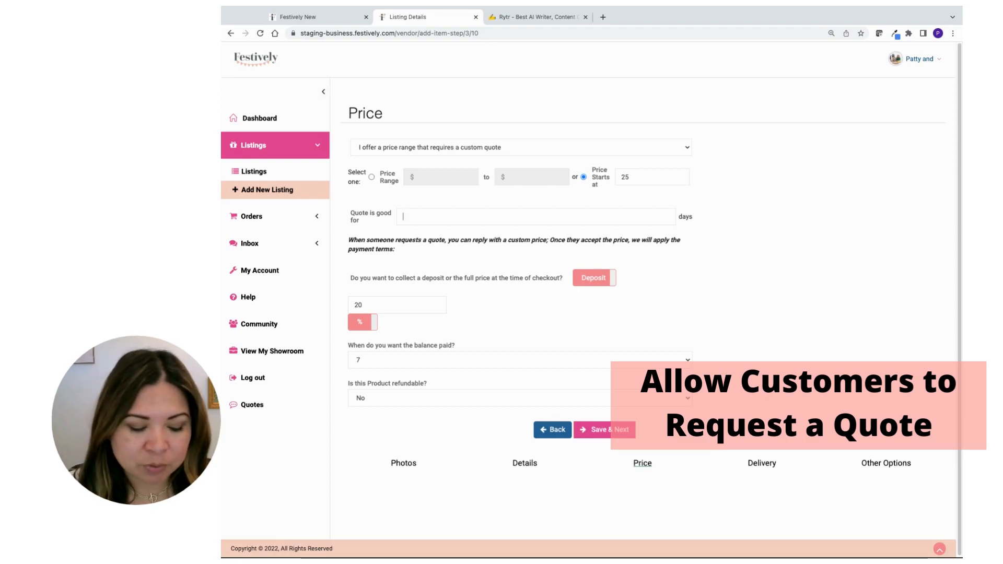
{"action": "type", "text": "20"}
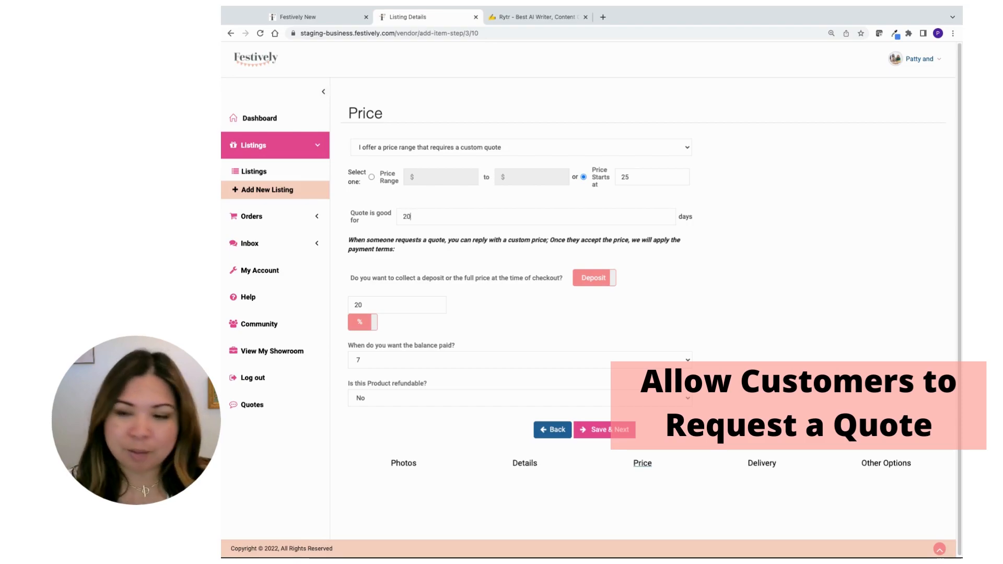